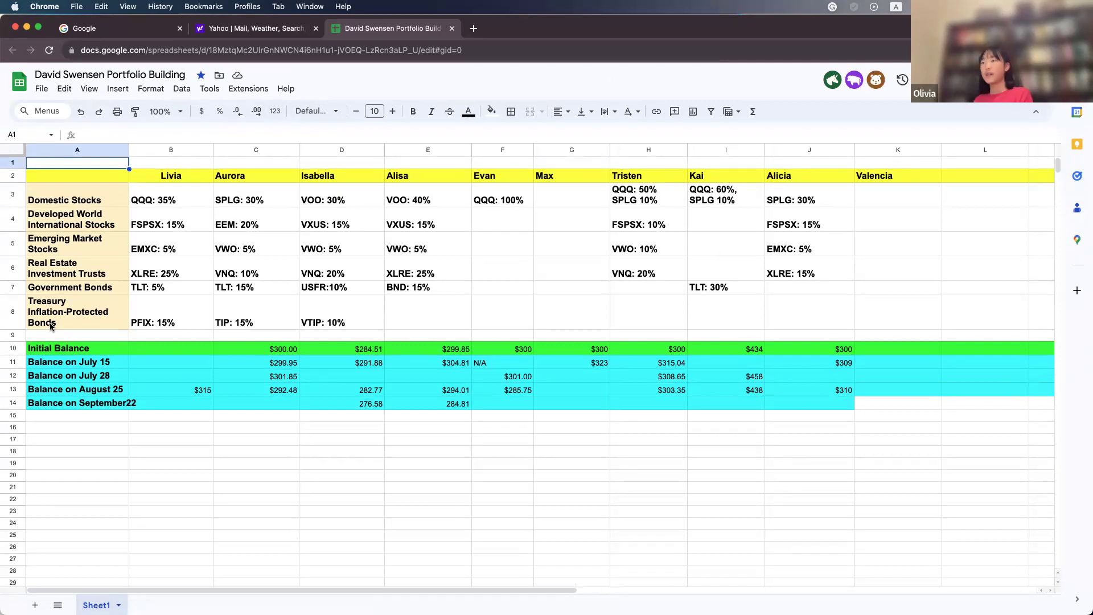
# Examine the August 25 and September 22 balances across the portfolio columns, comparing column I's August 25 balance with its initial balance
pyautogui.click(199, 401)
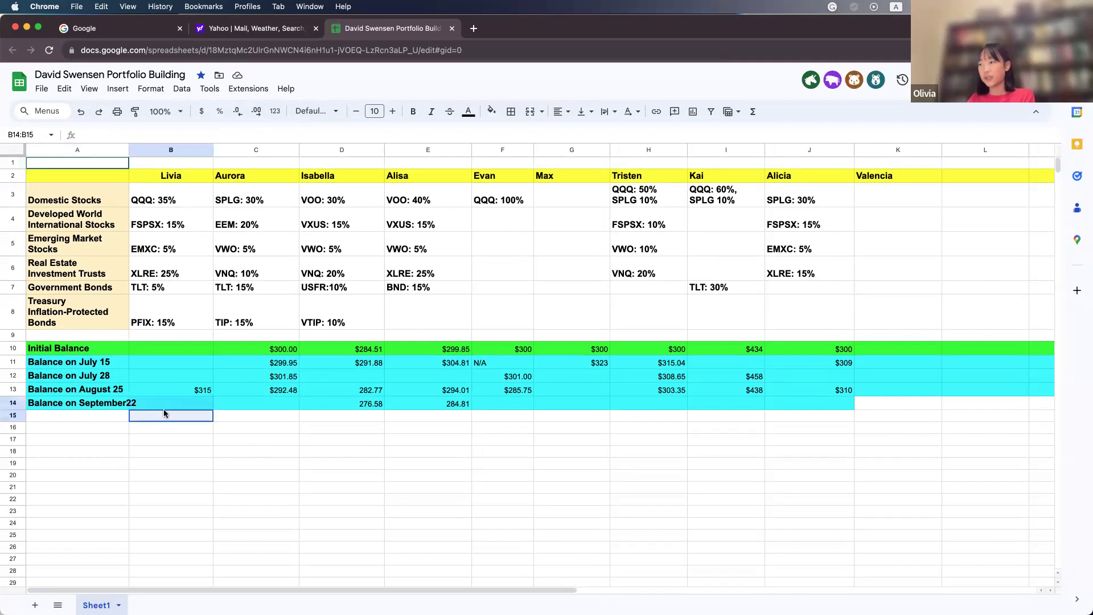
pyautogui.click(204, 385)
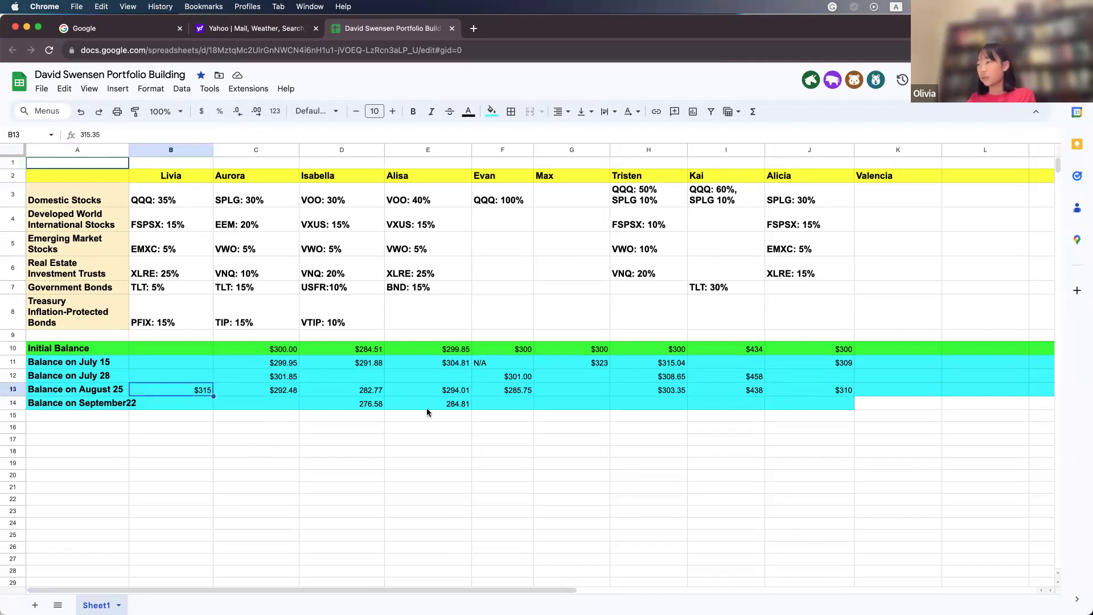
pyautogui.click(528, 392)
pyautogui.click(624, 400)
pyautogui.click(740, 391)
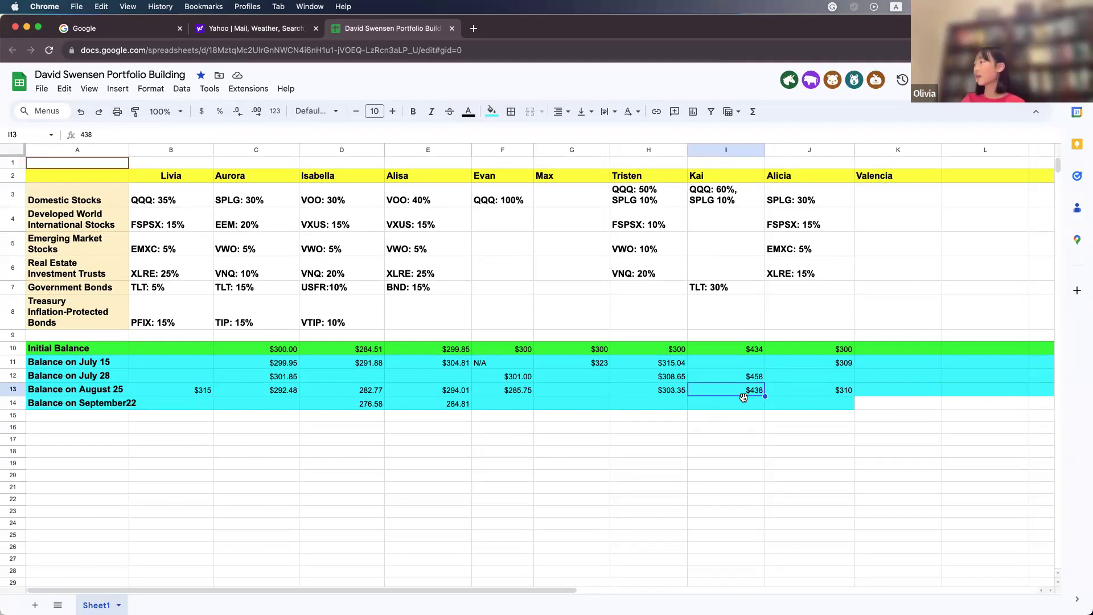
pyautogui.click(759, 349)
pyautogui.click(763, 476)
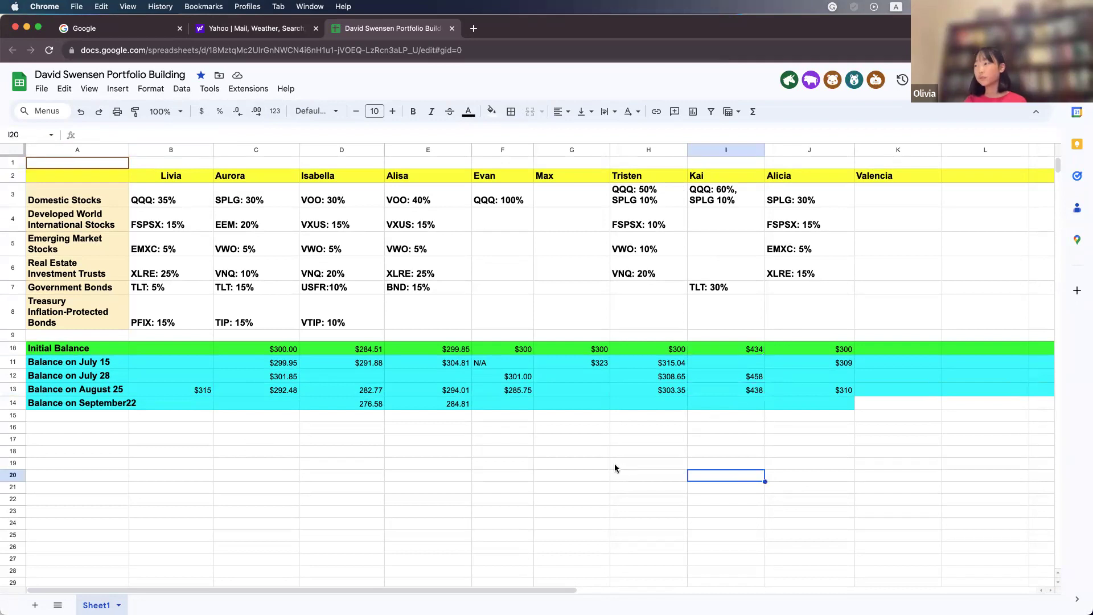
pyautogui.click(453, 404)
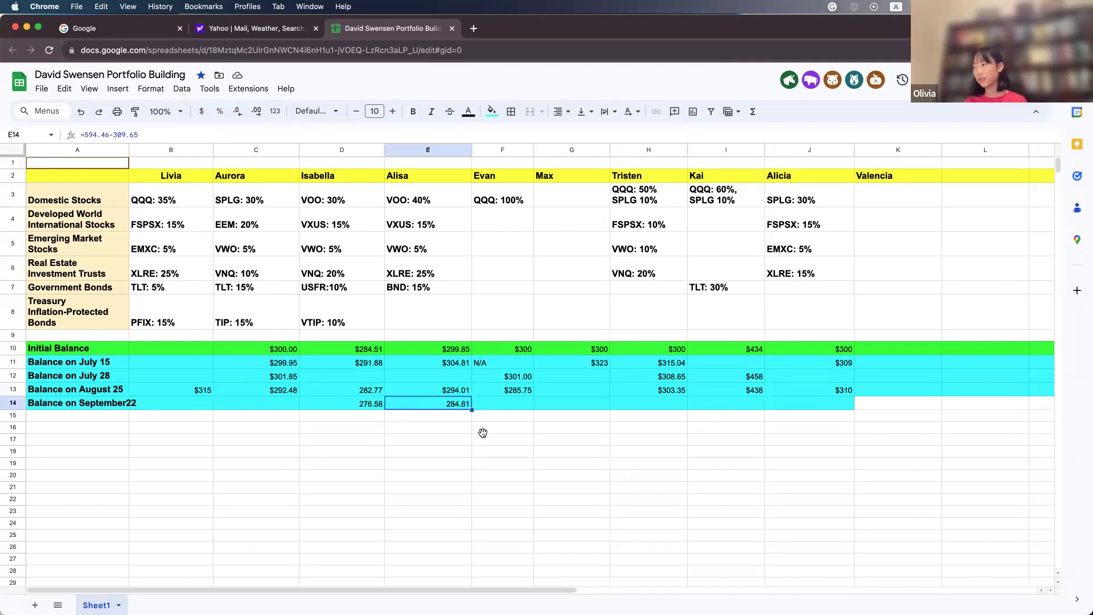
pyautogui.click(482, 433)
pyautogui.moveTo(456, 447); pyautogui.dragTo(517, 438)
pyautogui.click(683, 431)
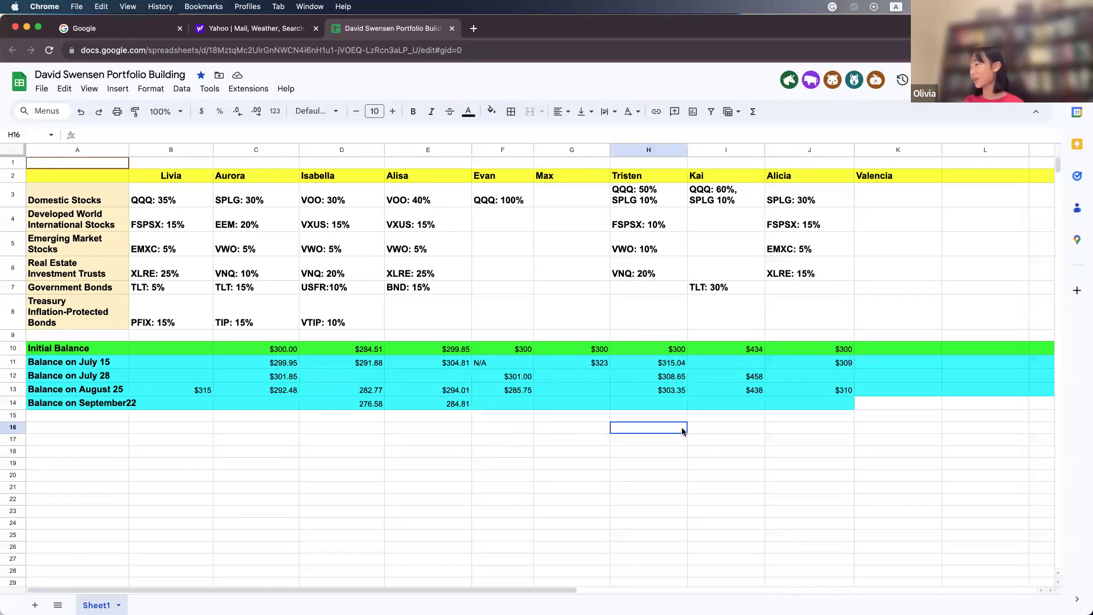
pyautogui.click(708, 447)
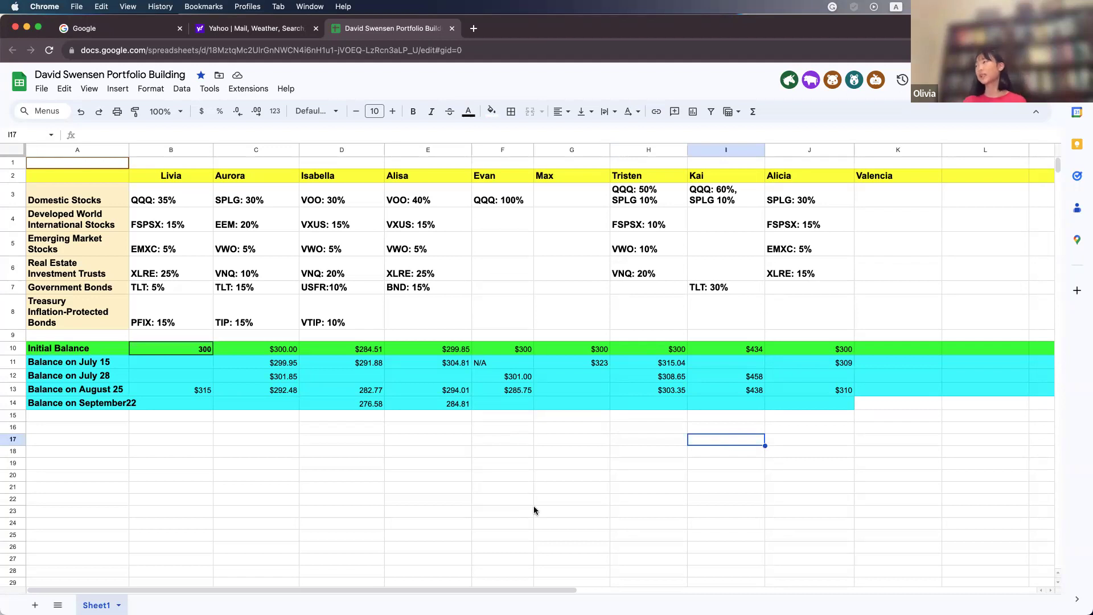
pyautogui.click(818, 479)
pyautogui.click(700, 493)
pyautogui.click(641, 495)
pyautogui.click(544, 488)
pyautogui.click(603, 453)
pyautogui.click(612, 431)
pyautogui.click(450, 417)
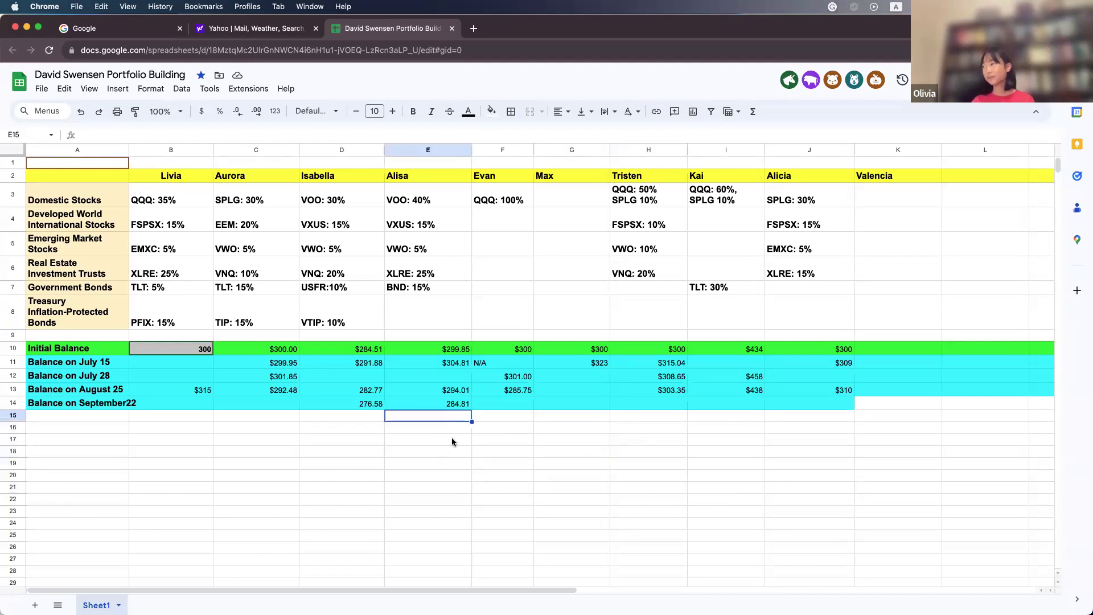
pyautogui.click(452, 438)
pyautogui.click(492, 443)
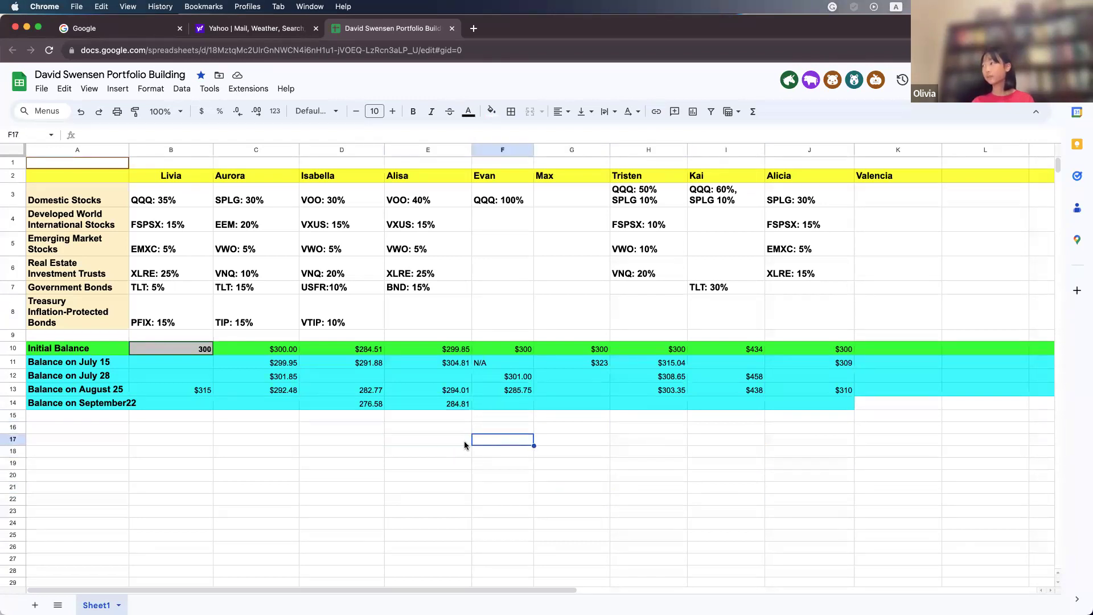
pyautogui.click(296, 443)
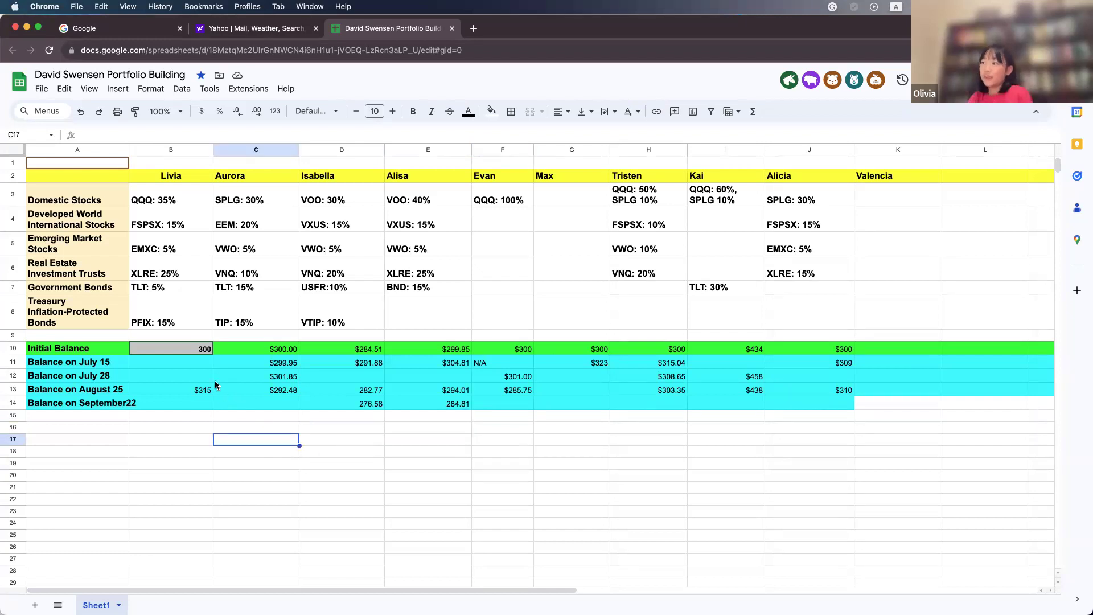
# Examine column B's August 25 balance and its fund allocations from domestic stocks down to government bonds
pyautogui.click(199, 390)
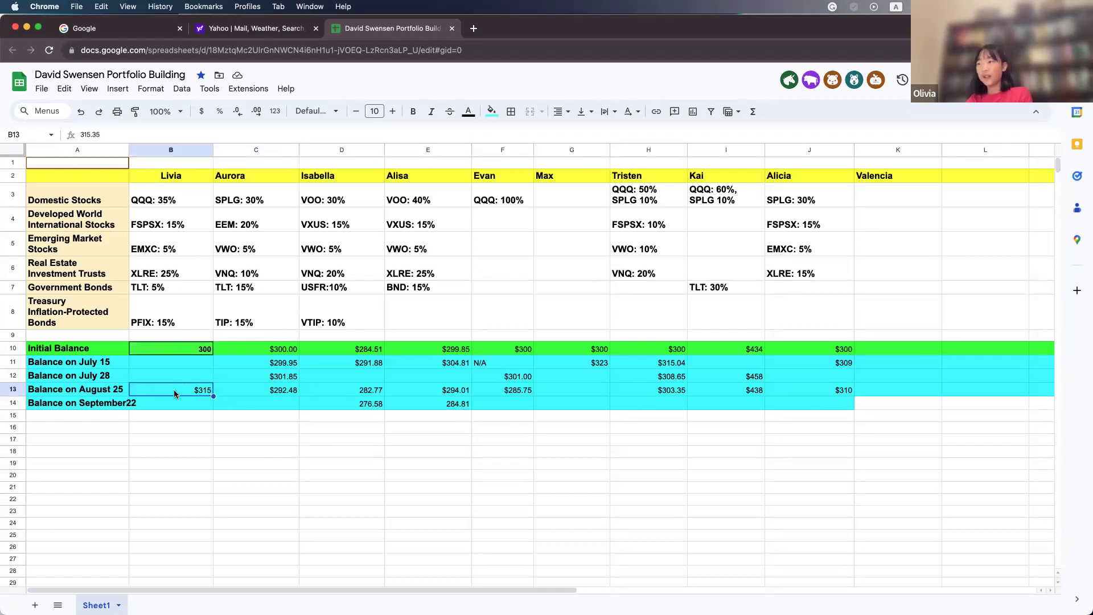
pyautogui.click(140, 194)
pyautogui.click(150, 219)
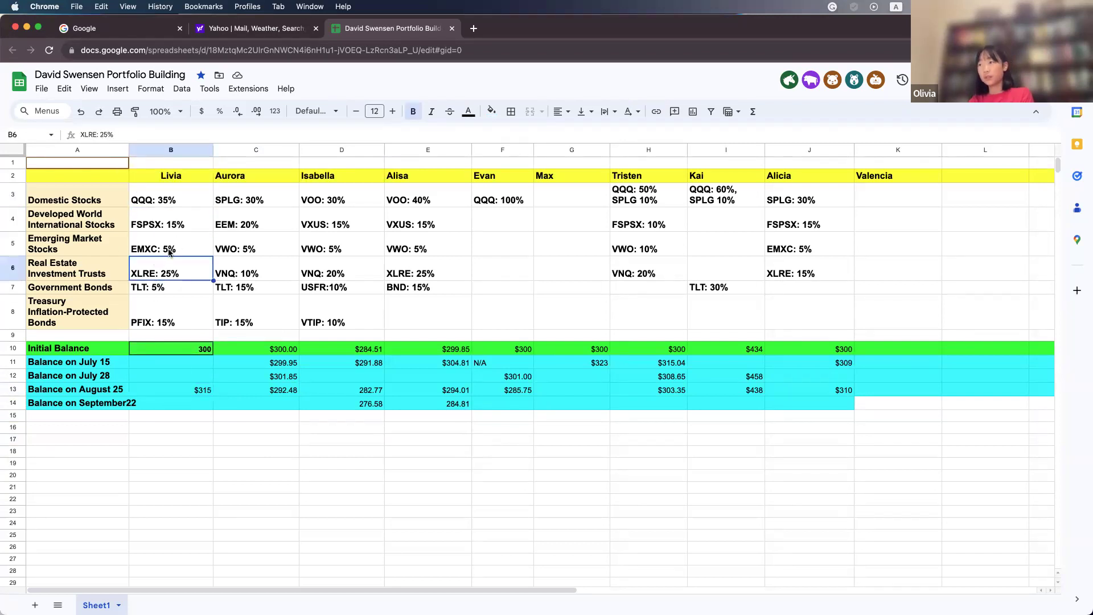
pyautogui.click(166, 252)
pyautogui.click(170, 287)
pyautogui.click(191, 502)
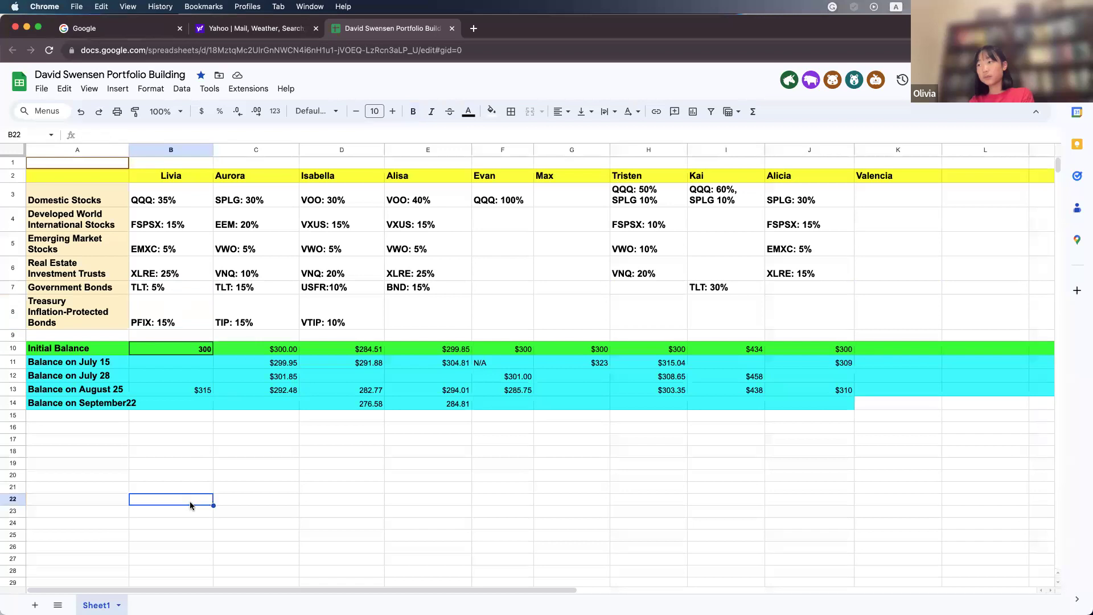
pyautogui.click(352, 480)
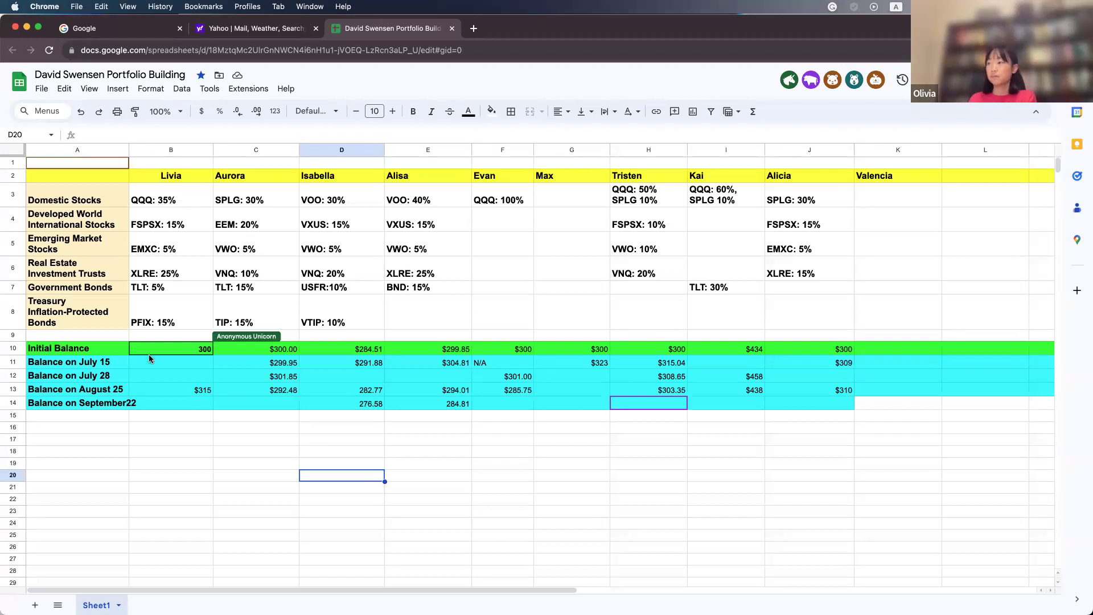
pyautogui.click(193, 472)
pyautogui.click(365, 447)
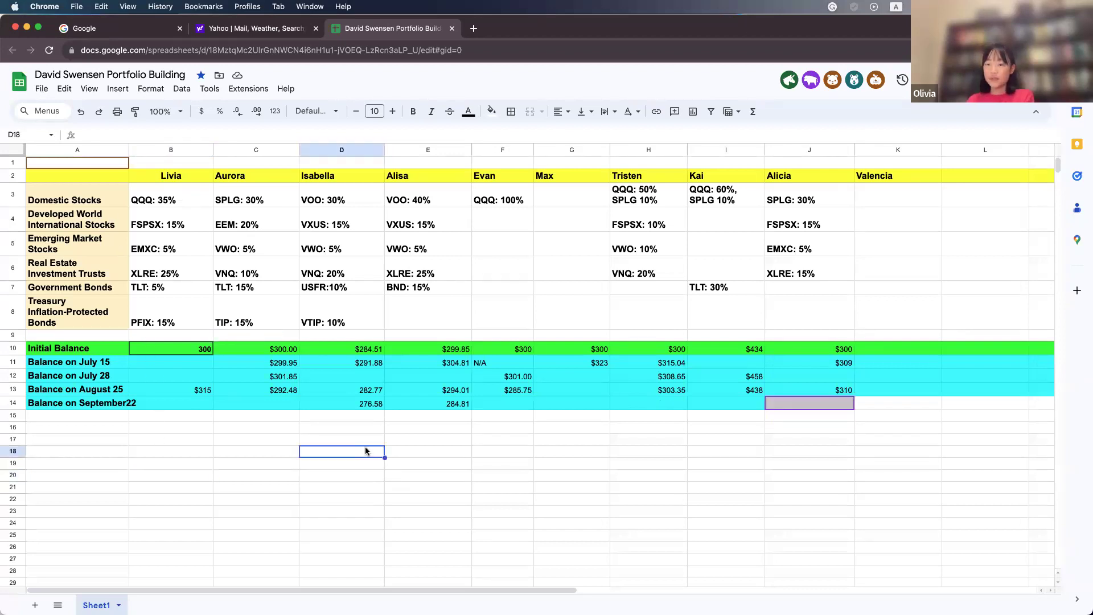
pyautogui.click(378, 428)
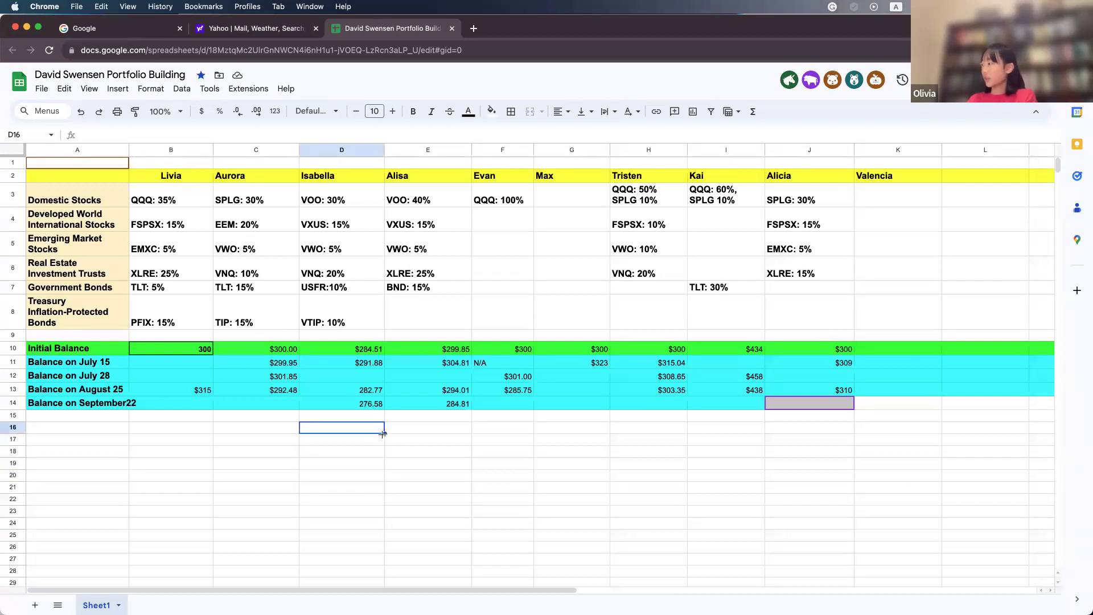
pyautogui.click(403, 437)
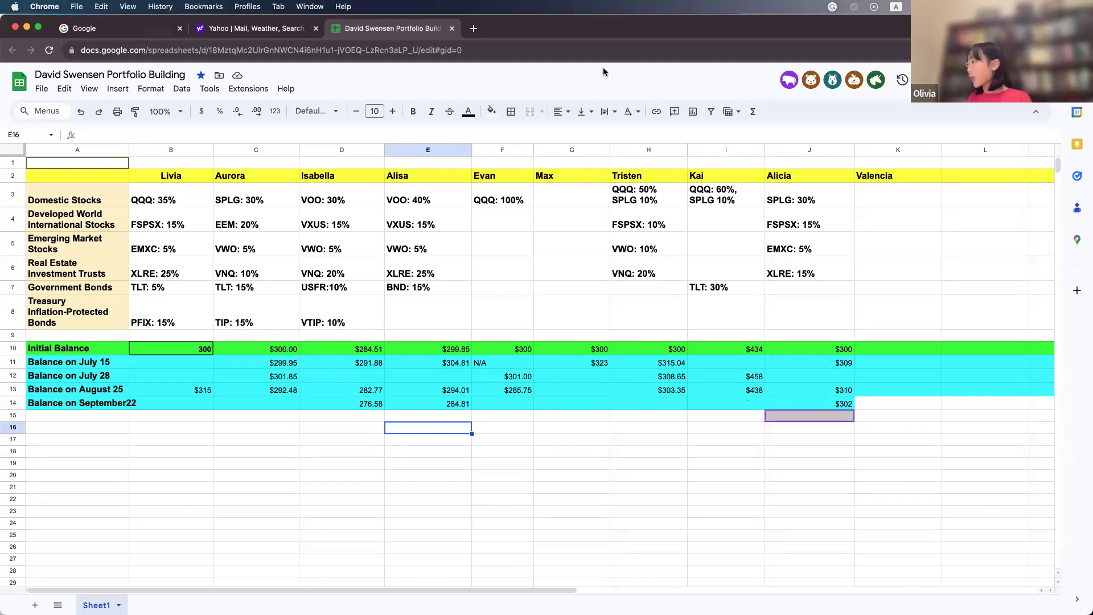
pyautogui.click(927, 216)
pyautogui.click(979, 196)
pyautogui.click(894, 283)
pyautogui.click(960, 257)
pyautogui.click(937, 250)
pyautogui.click(910, 429)
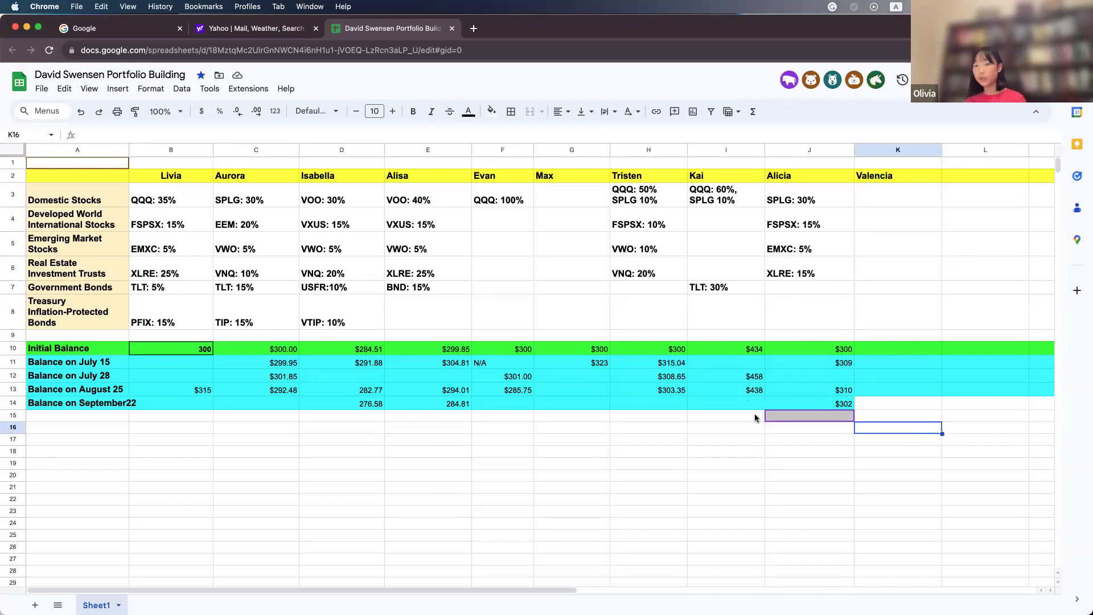
pyautogui.click(604, 439)
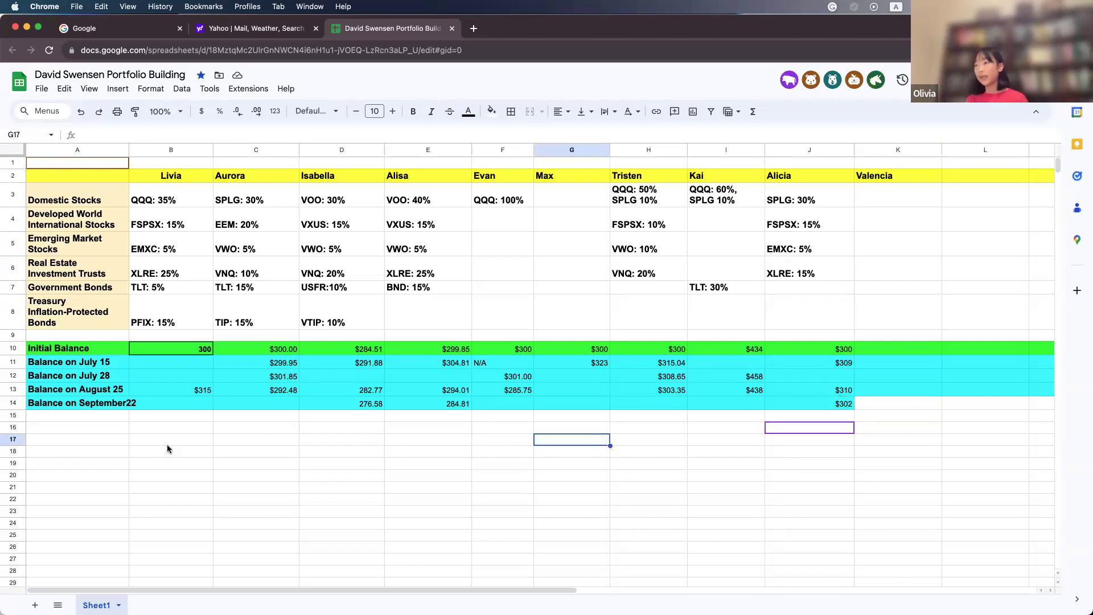
pyautogui.click(175, 403)
pyautogui.click(246, 406)
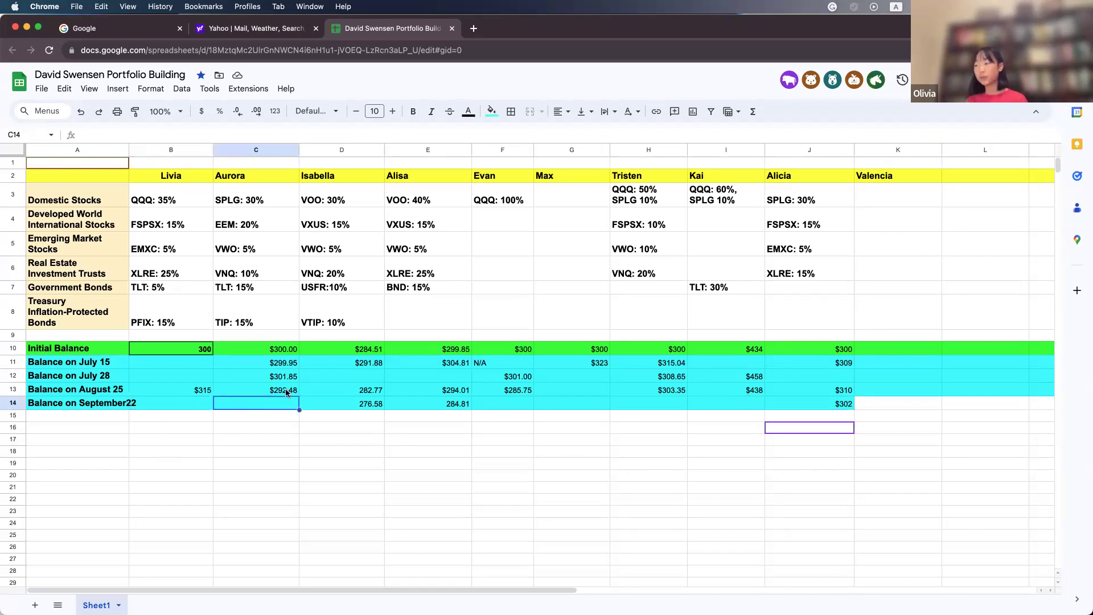
pyautogui.click(834, 405)
pyautogui.click(83, 415)
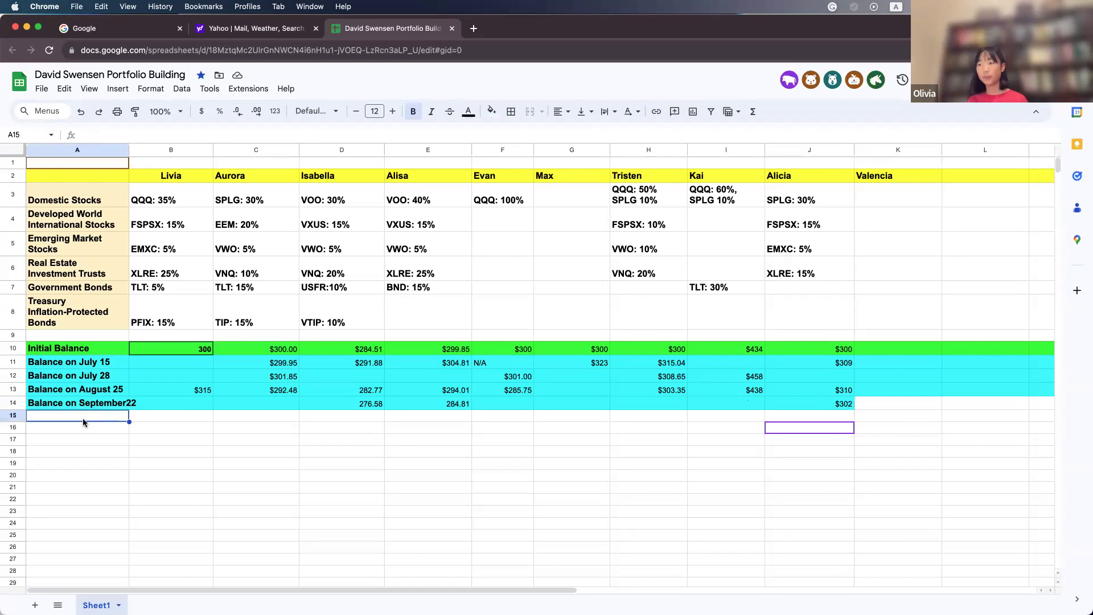
pyautogui.click(257, 428)
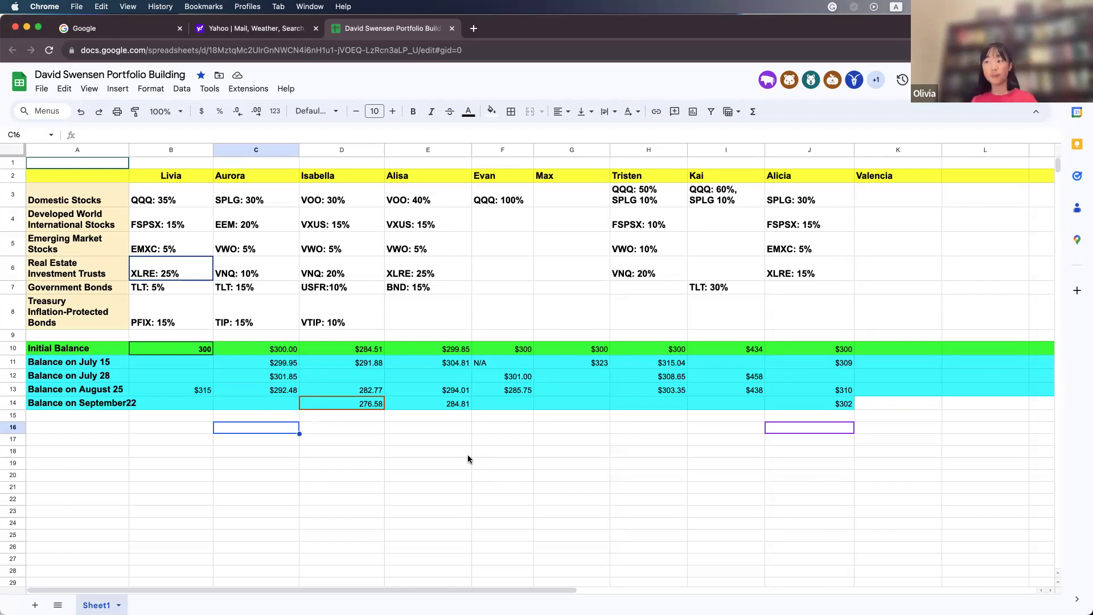
pyautogui.click(428, 485)
pyautogui.click(187, 417)
pyautogui.click(681, 430)
pyautogui.click(477, 467)
pyautogui.click(353, 477)
pyautogui.click(386, 452)
pyautogui.click(604, 462)
pyautogui.click(601, 442)
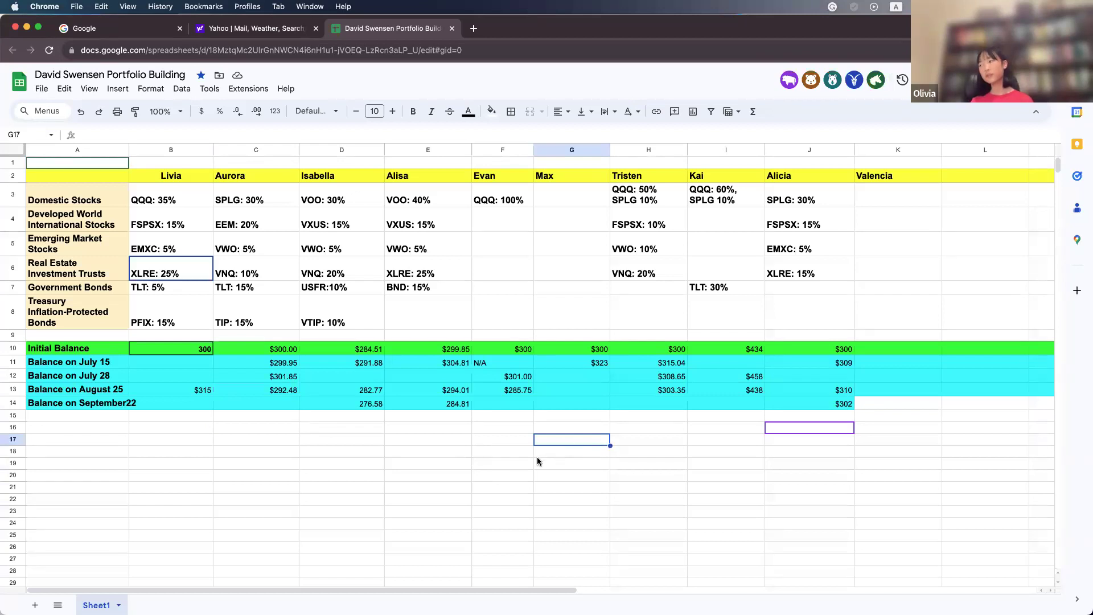